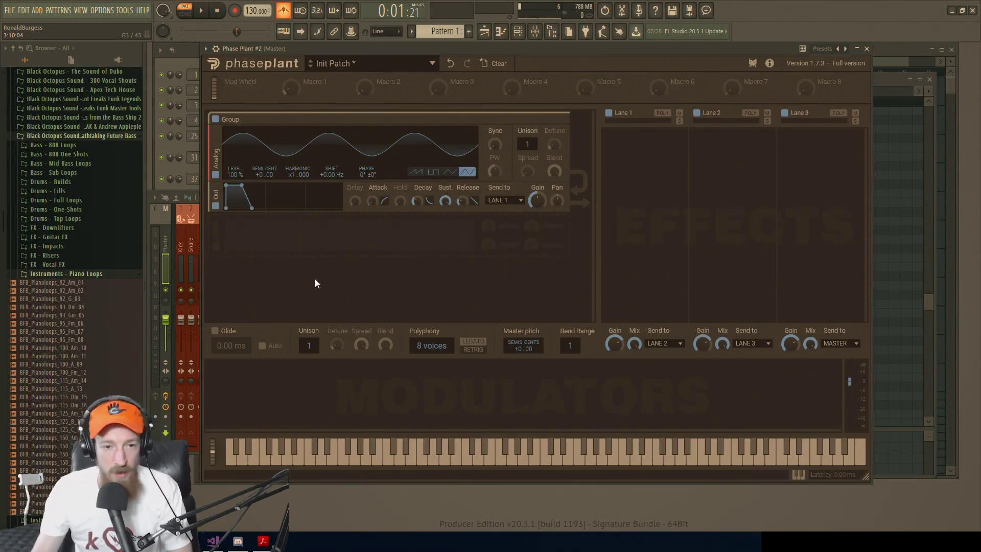
- Enable glide, set the glide time to 125 ms, and switch Auto off and back on
{"action": "left_click", "coordinate": [215, 331]}
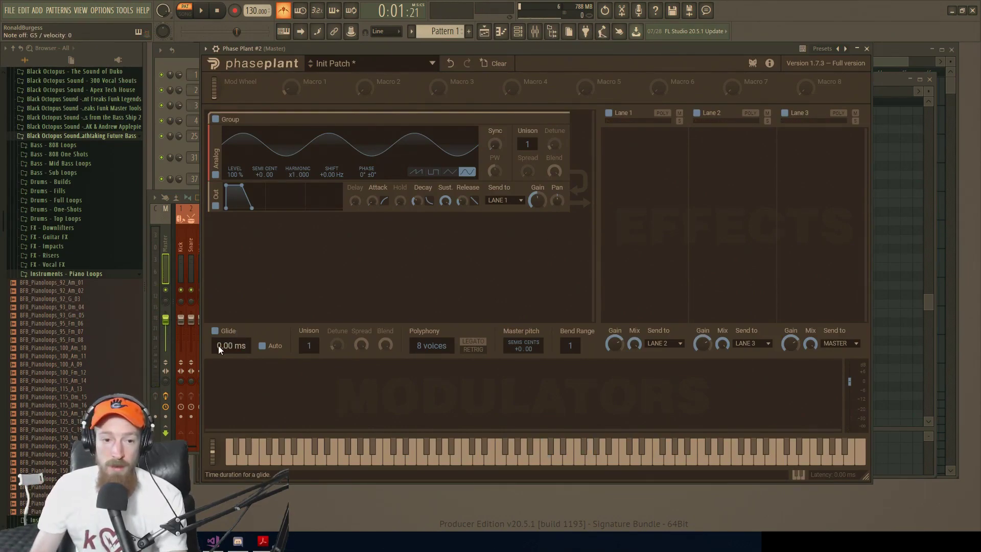
{"action": "left_click_drag", "start_coordinate": [219, 346], "coordinate": [219, 327]}
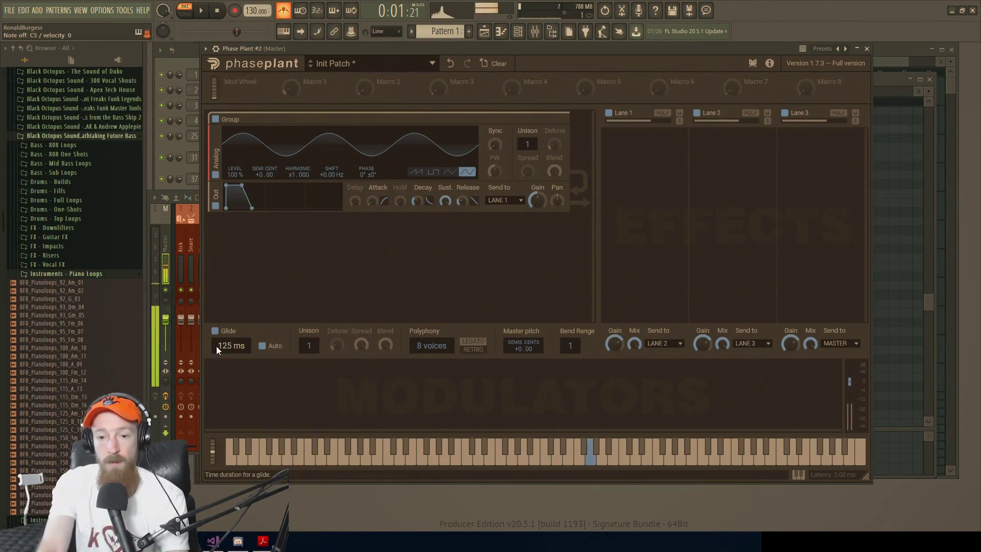
{"action": "left_click", "coordinate": [279, 346]}
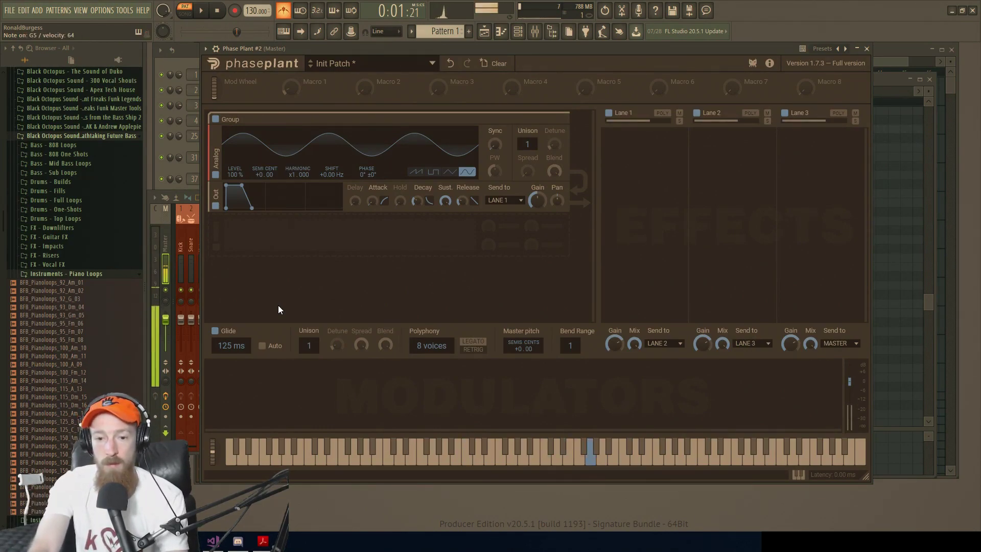
{"action": "left_click", "coordinate": [262, 345]}
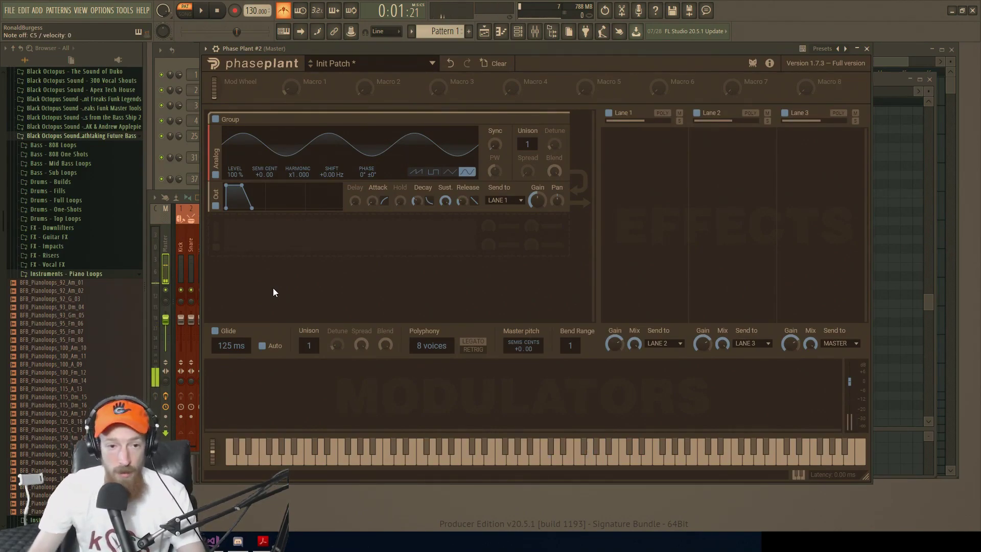
- Set the glide time to 173 ms and turn off Auto glide
{"action": "left_click_drag", "start_coordinate": [225, 349], "coordinate": [238, 345]}
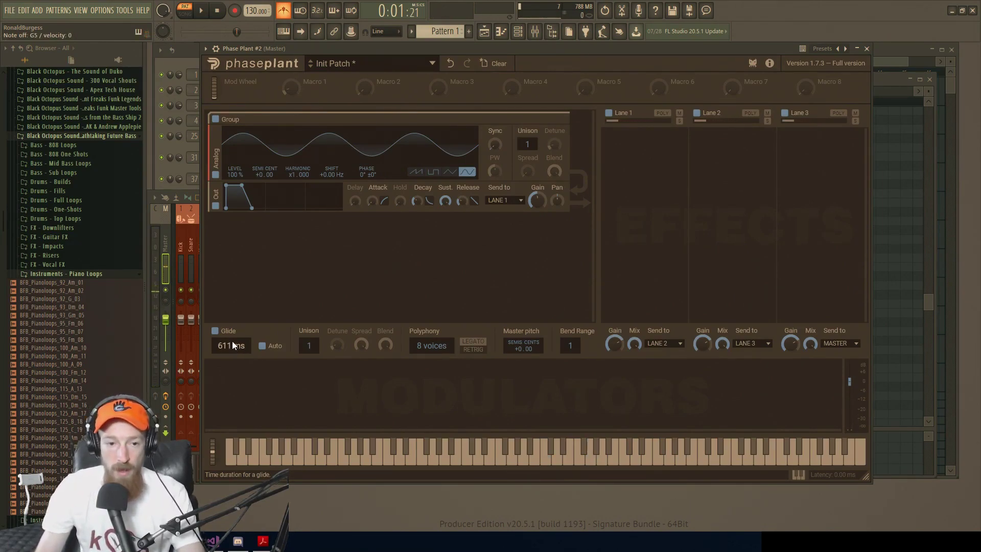
{"action": "left_click_drag", "start_coordinate": [233, 346], "coordinate": [272, 351]}
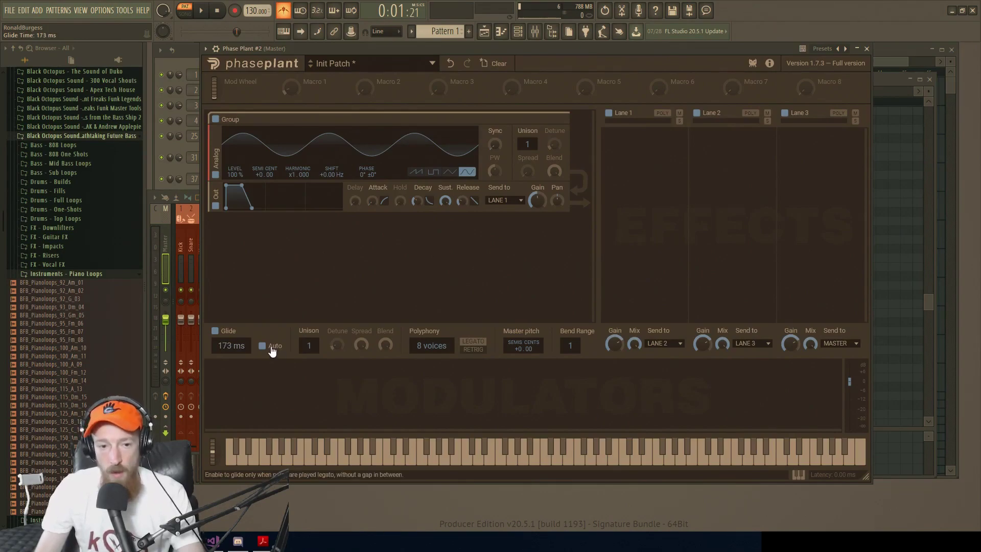
{"action": "left_click", "coordinate": [271, 348]}
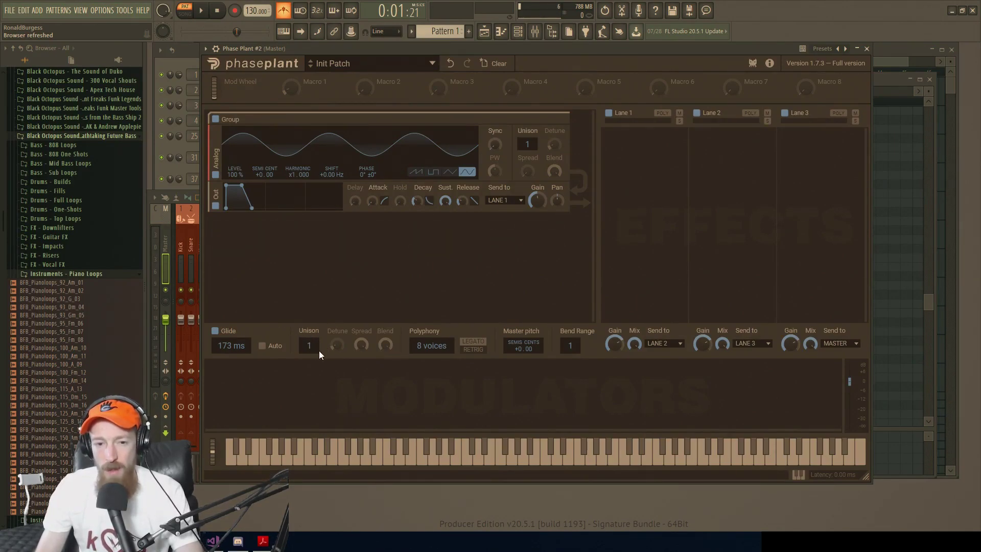
- Raise the global unison to 3 voices and try its detune and spread amounts while playing notes
{"action": "scroll", "coordinate": [309, 346], "scroll_direction": "up", "scroll_amount": 1}
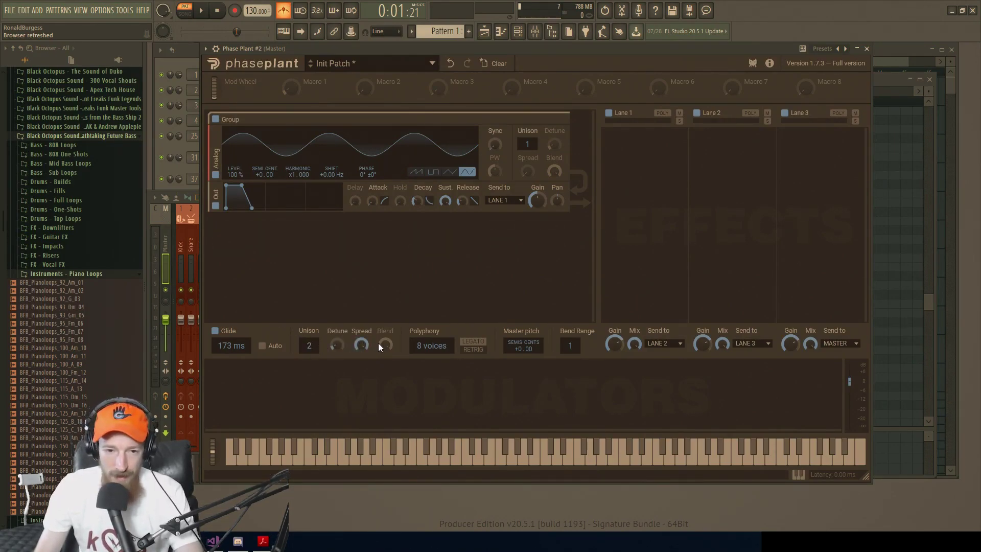
{"action": "scroll", "coordinate": [321, 346], "scroll_direction": "up", "scroll_amount": 1}
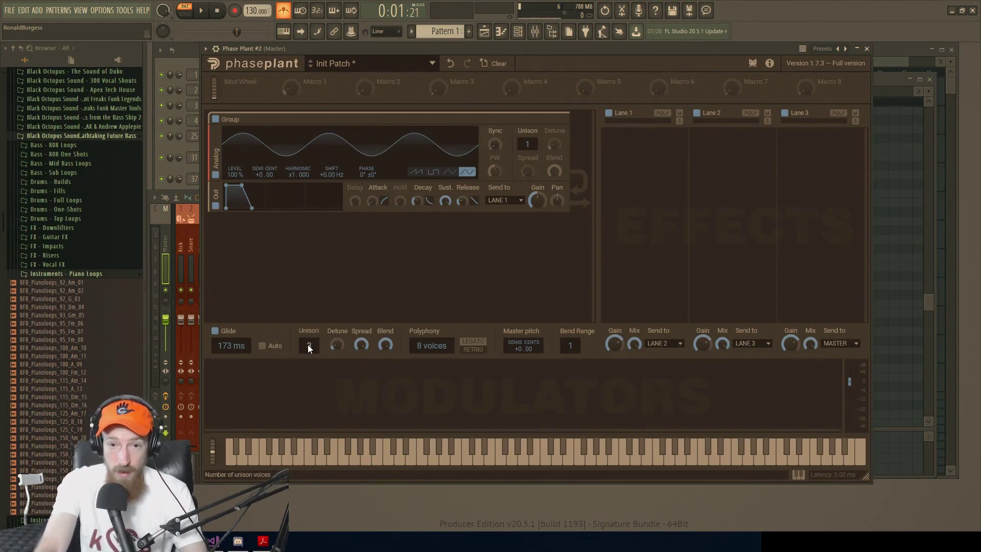
{"action": "key", "text": "z"}
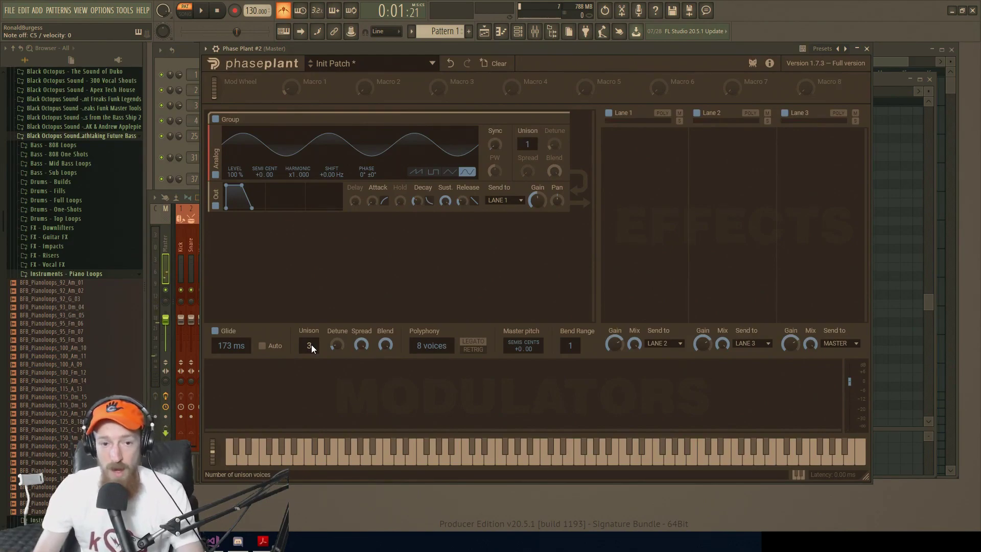
{"action": "left_click_drag", "start_coordinate": [336, 342], "coordinate": [337, 336]}
{"action": "key", "text": "z"}
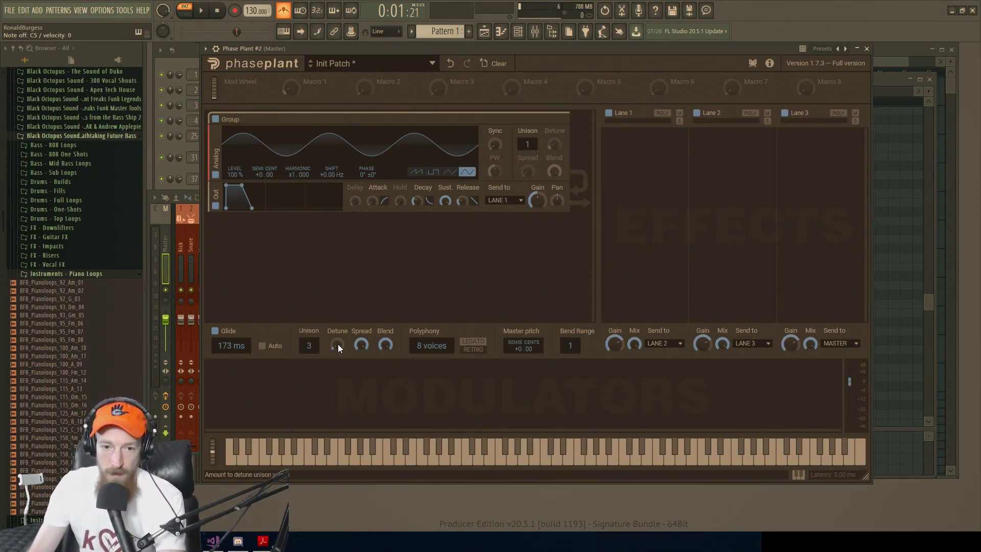
{"action": "mouse_move", "coordinate": [364, 341]}
{"action": "left_mouse_down"}
{"action": "mouse_move", "coordinate": [363, 373]}
{"action": "mouse_move", "coordinate": [365, 343]}
{"action": "left_mouse_up"}
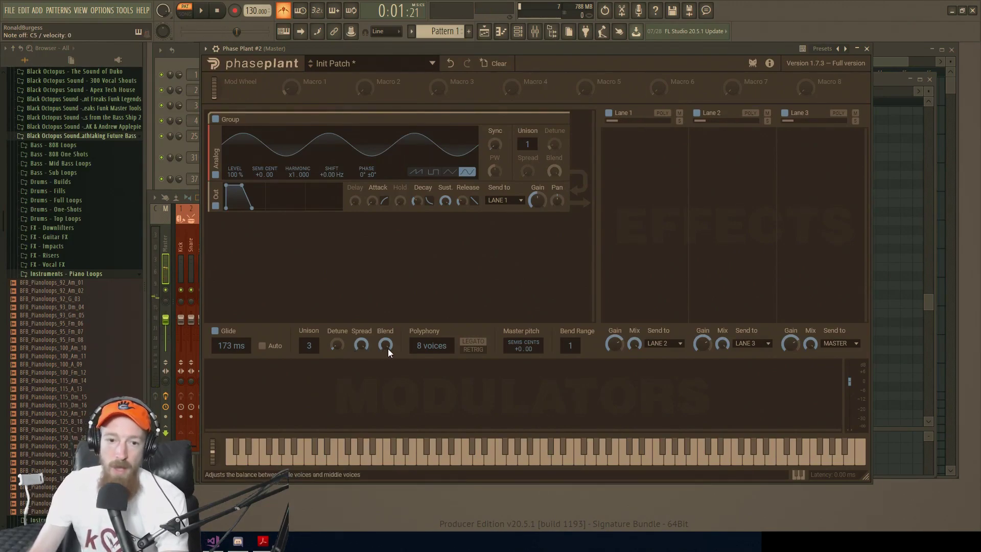
- Try the global unison at 6 voices with a different blend, and return unison to 1 voice
{"action": "left_click_drag", "start_coordinate": [312, 347], "coordinate": [312, 339]}
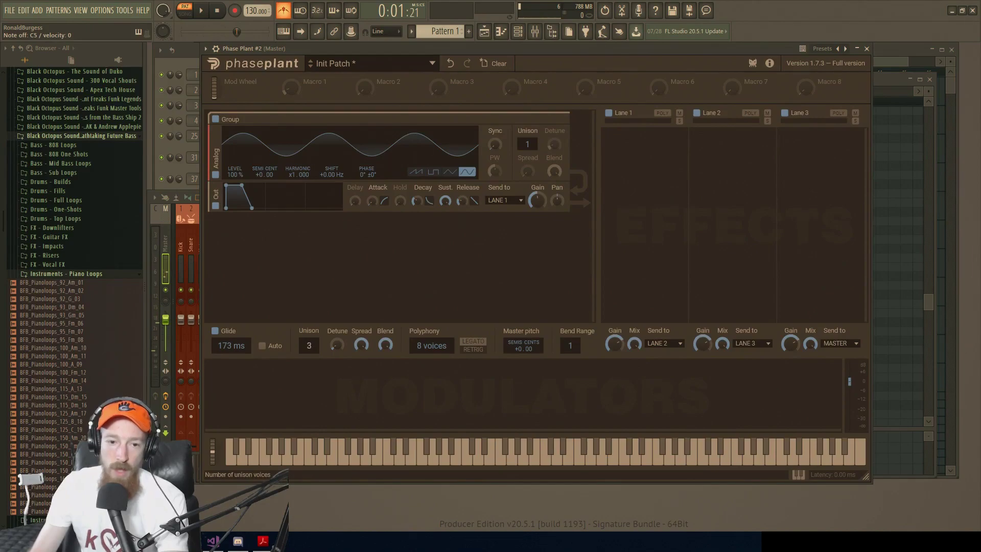
{"action": "left_click_drag", "start_coordinate": [313, 347], "coordinate": [314, 342]}
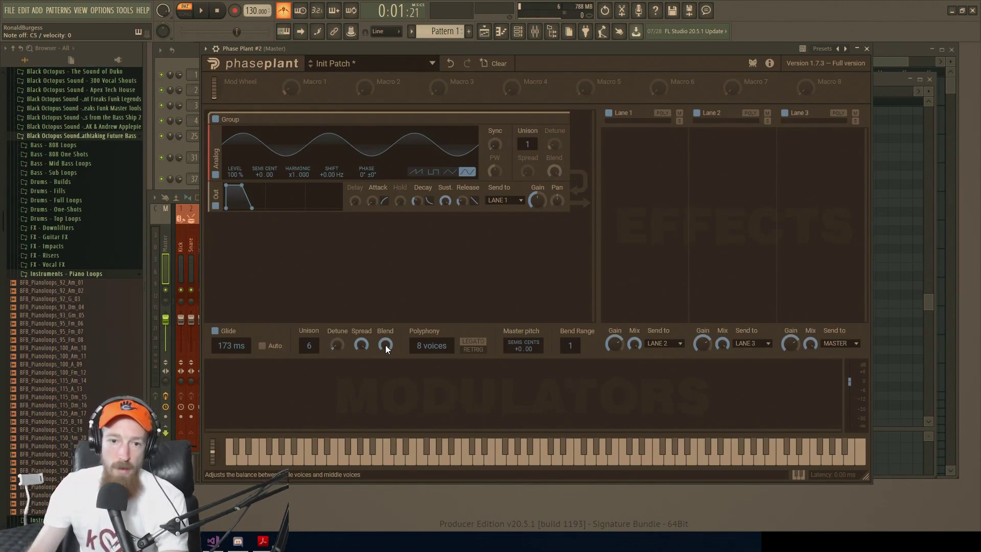
{"action": "left_click_drag", "start_coordinate": [385, 345], "coordinate": [386, 389]}
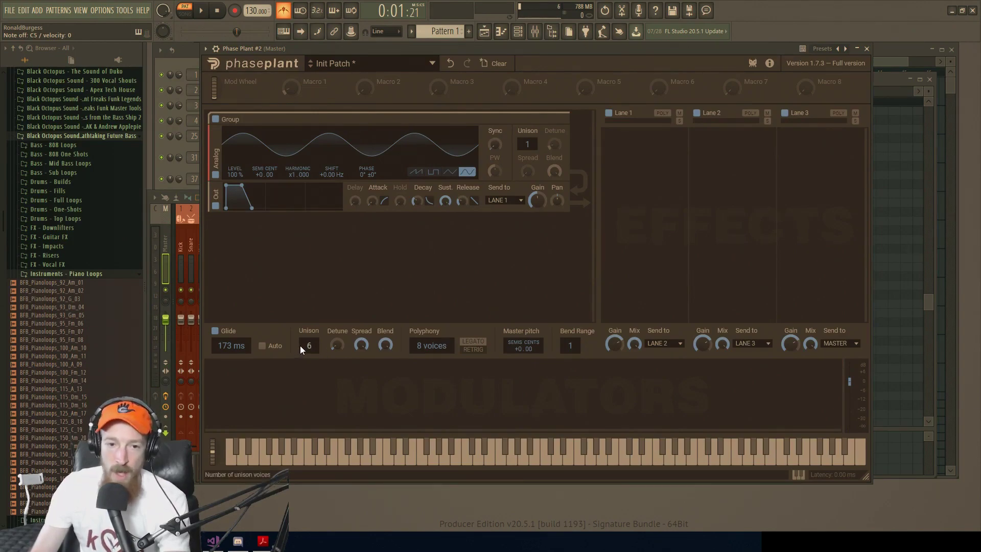
{"action": "left_click_drag", "start_coordinate": [308, 346], "coordinate": [309, 370]}
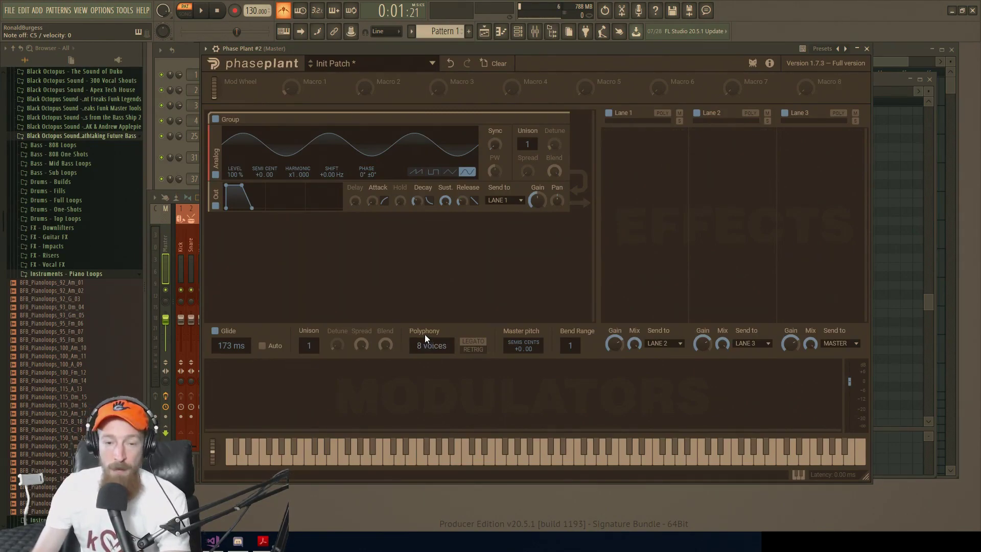
- Set the polyphony to 11 voices and disable glide
{"action": "left_click_drag", "start_coordinate": [423, 344], "coordinate": [423, 332]}
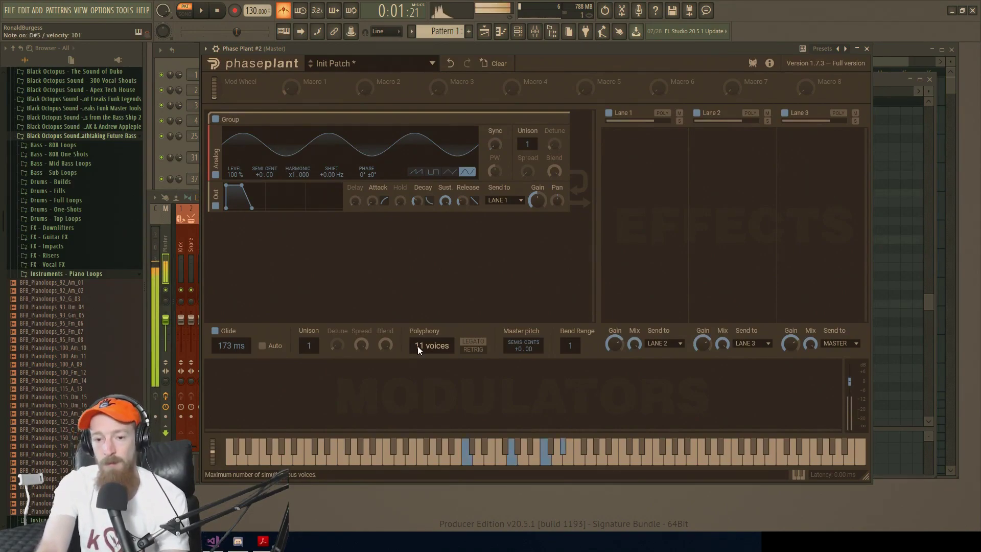
{"action": "left_click", "coordinate": [217, 331]}
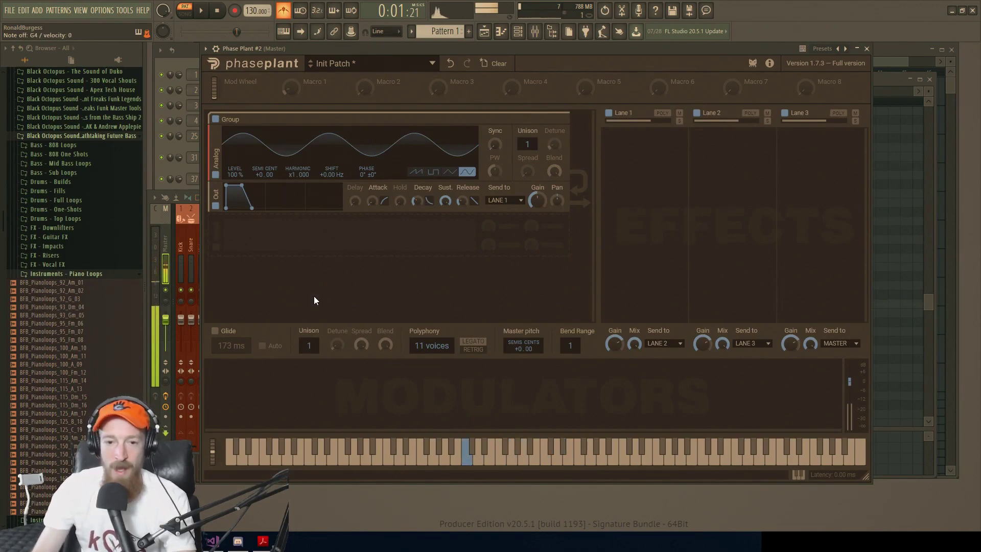
- Try the Retrig and Legato modes with polyphony at 1 voice, and set the polyphony to 4 voices
{"action": "scroll", "coordinate": [424, 345], "scroll_direction": "down", "scroll_amount": 10}
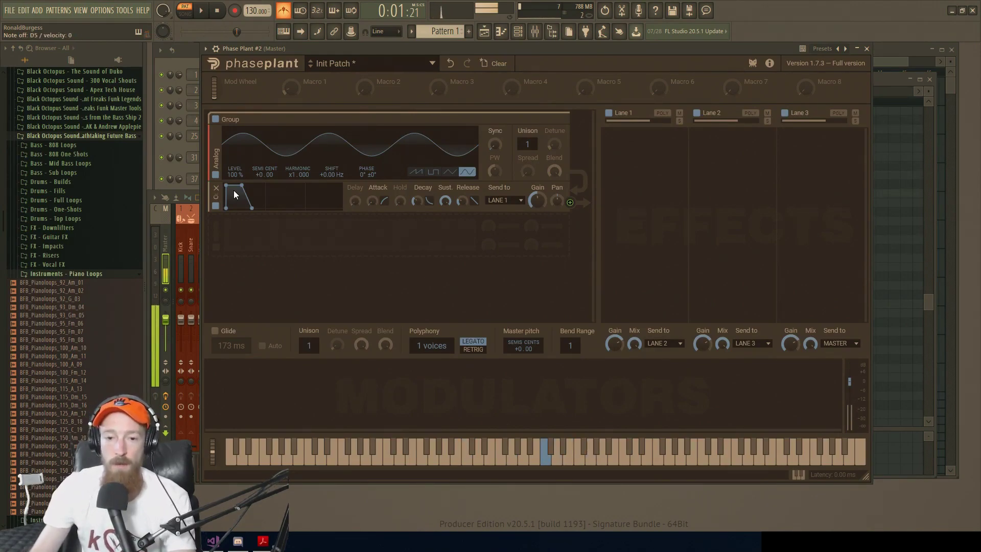
{"action": "left_click", "coordinate": [474, 350]}
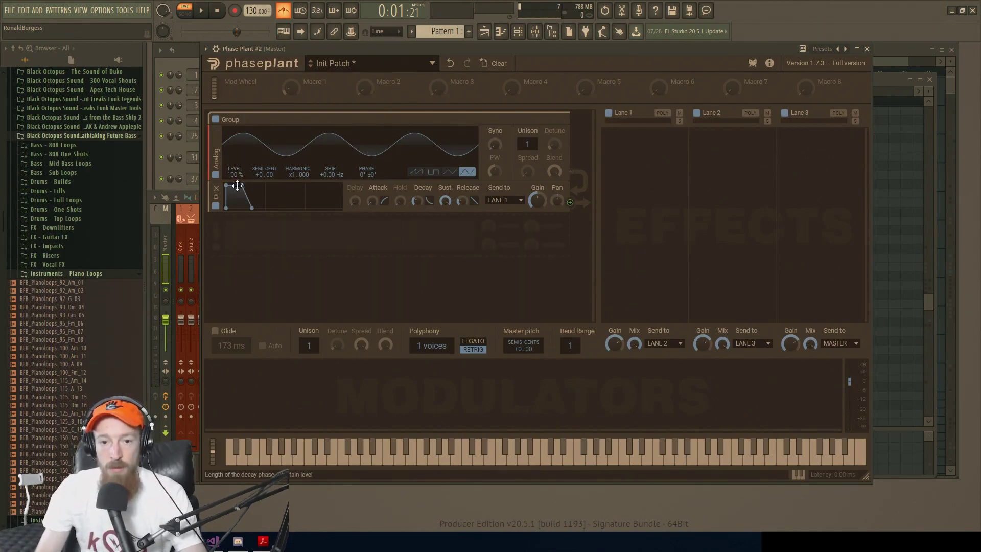
{"action": "left_click", "coordinate": [470, 341]}
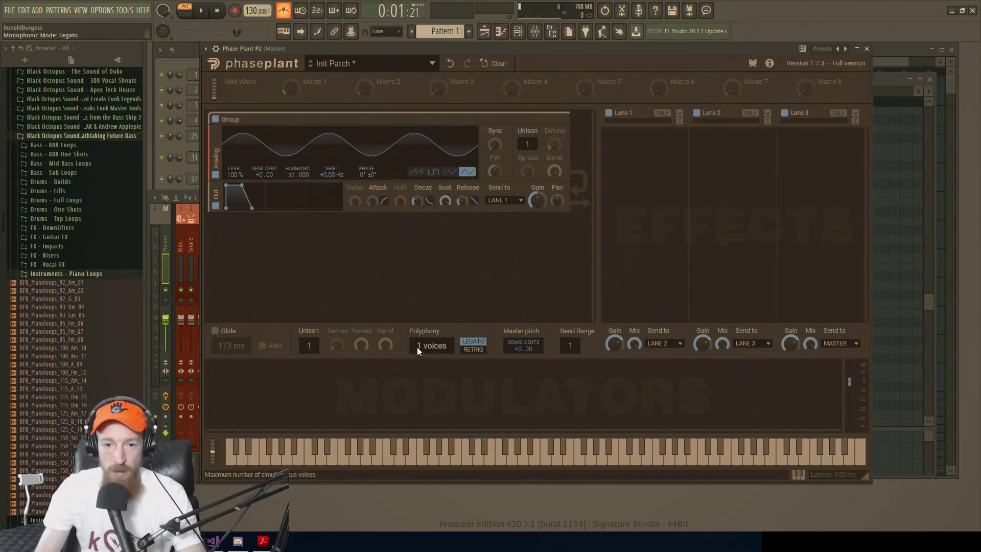
{"action": "left_click_drag", "start_coordinate": [417, 347], "coordinate": [416, 330]}
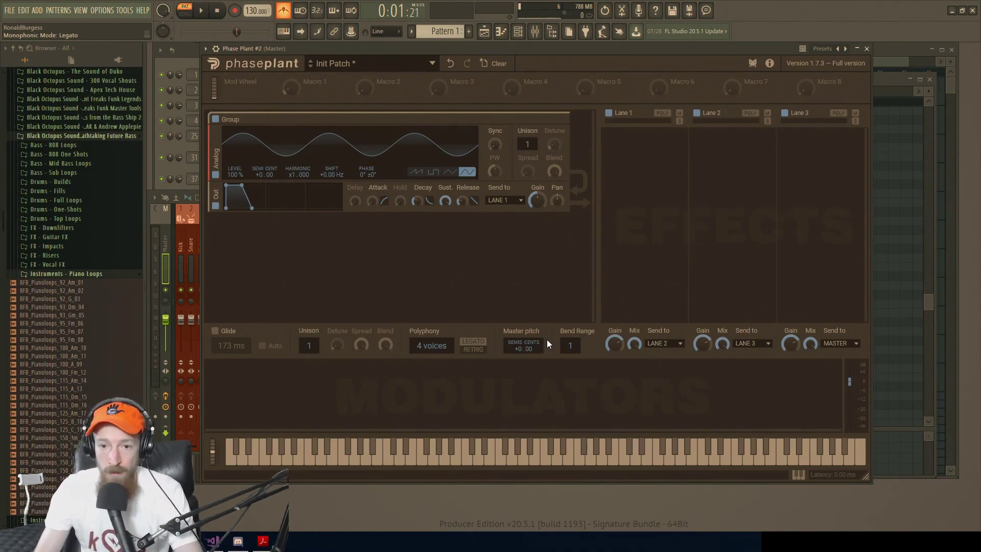
- Try the master pitch at -12 and +1 semitones and return it to 0
{"action": "left_click_drag", "start_coordinate": [512, 351], "coordinate": [512, 390]}
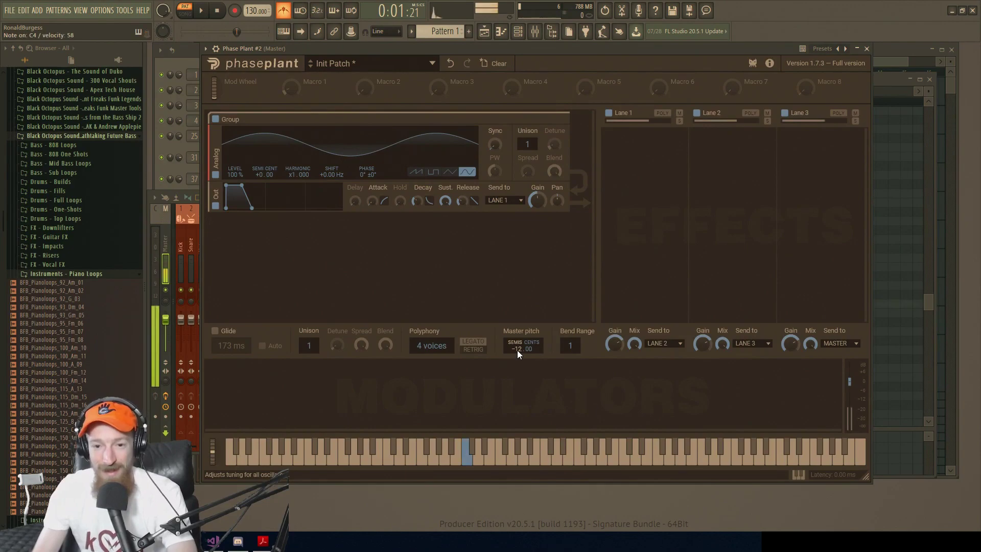
{"action": "left_click_drag", "start_coordinate": [516, 350], "coordinate": [517, 314]}
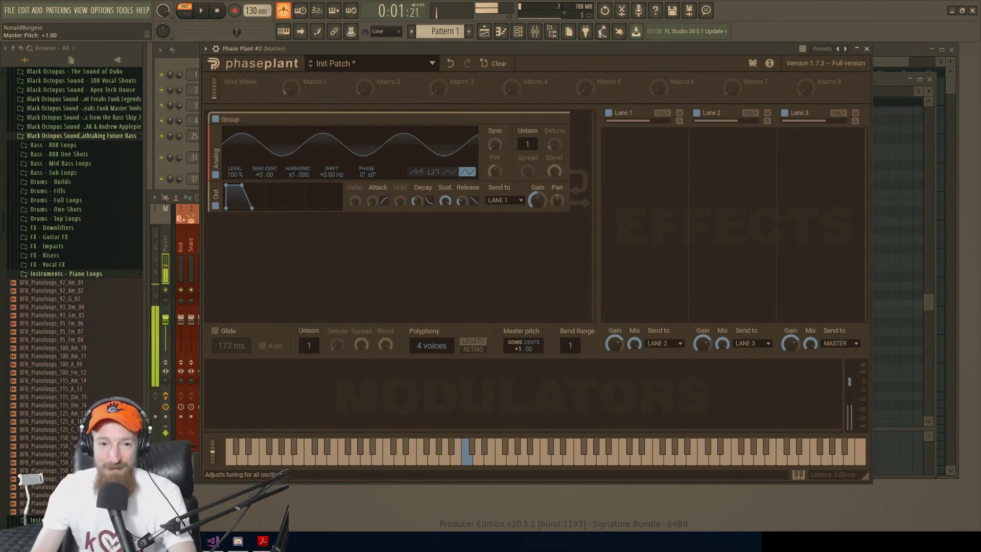
{"action": "left_click_drag", "start_coordinate": [517, 350], "coordinate": [517, 359]}
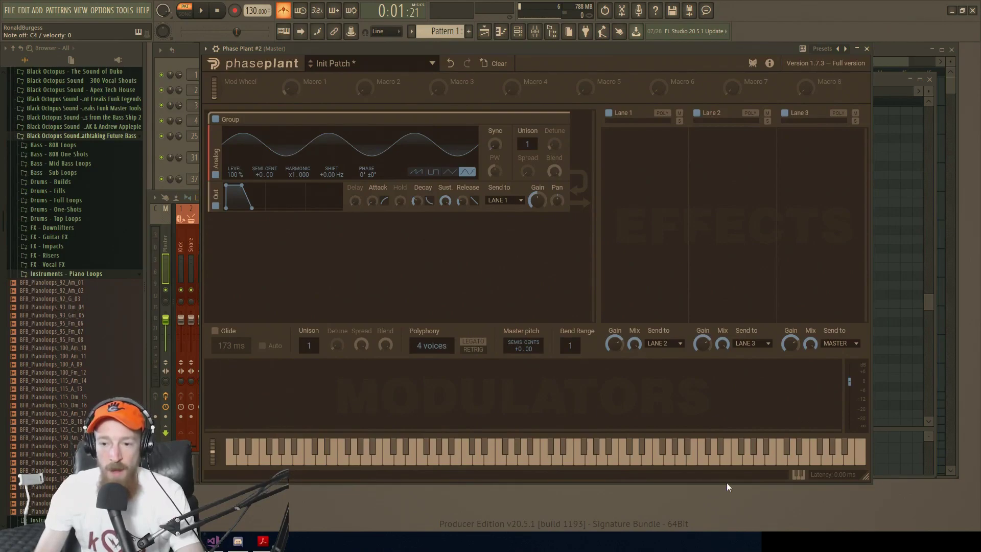
- Toggle the on-screen keyboard off and back on
{"action": "left_click", "coordinate": [797, 474]}
{"action": "left_click", "coordinate": [798, 475]}
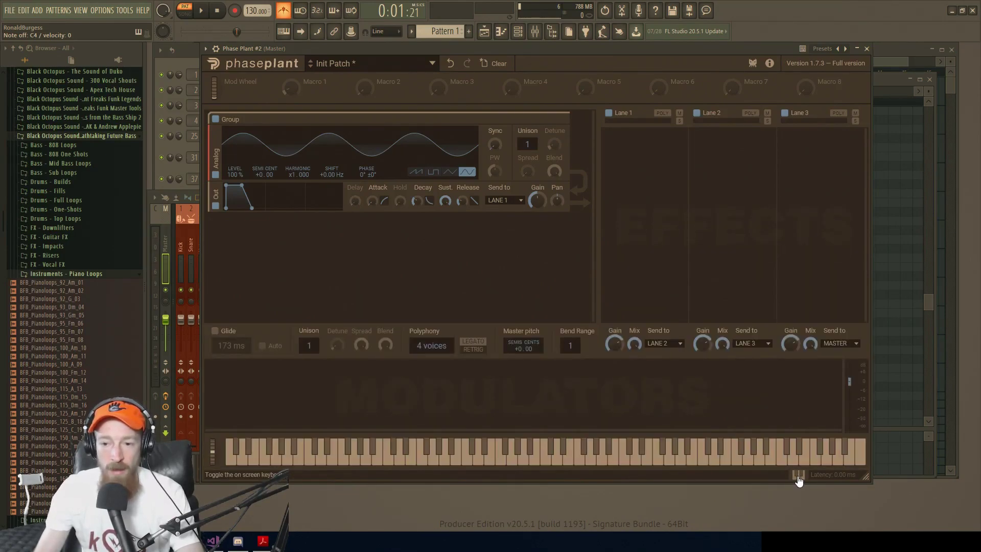
{"action": "left_click", "coordinate": [798, 475]}
{"action": "left_click", "coordinate": [797, 475]}
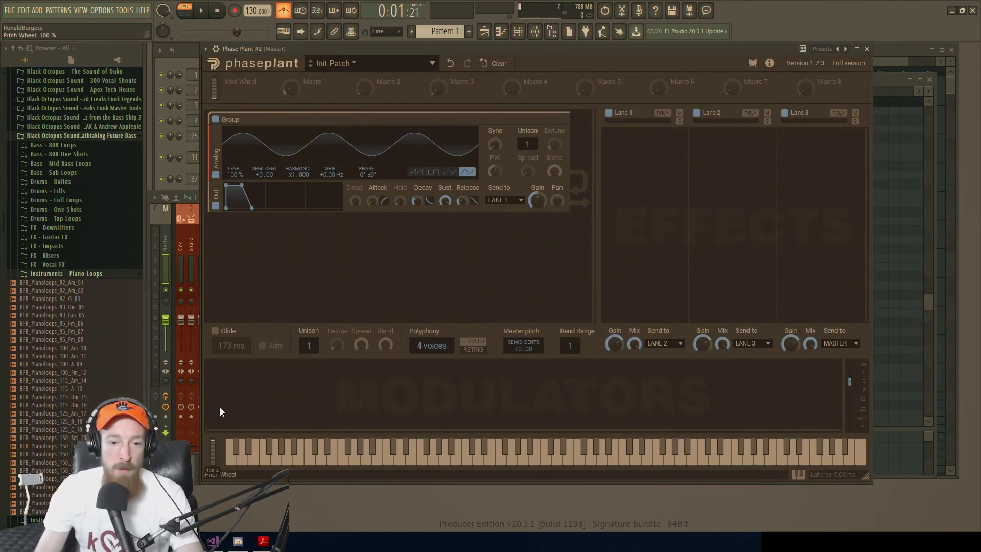
- Try bending the on-screen pitch wheel away from its centre and letting it return to 0%
{"action": "left_click_drag", "start_coordinate": [220, 407], "coordinate": [220, 450]}
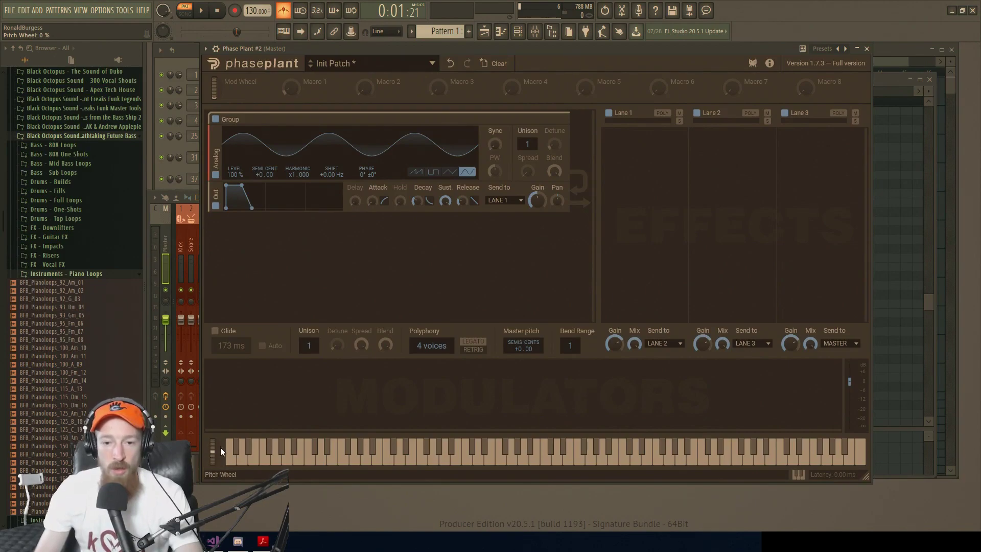
{"action": "left_click_drag", "start_coordinate": [212, 452], "coordinate": [206, 437]}
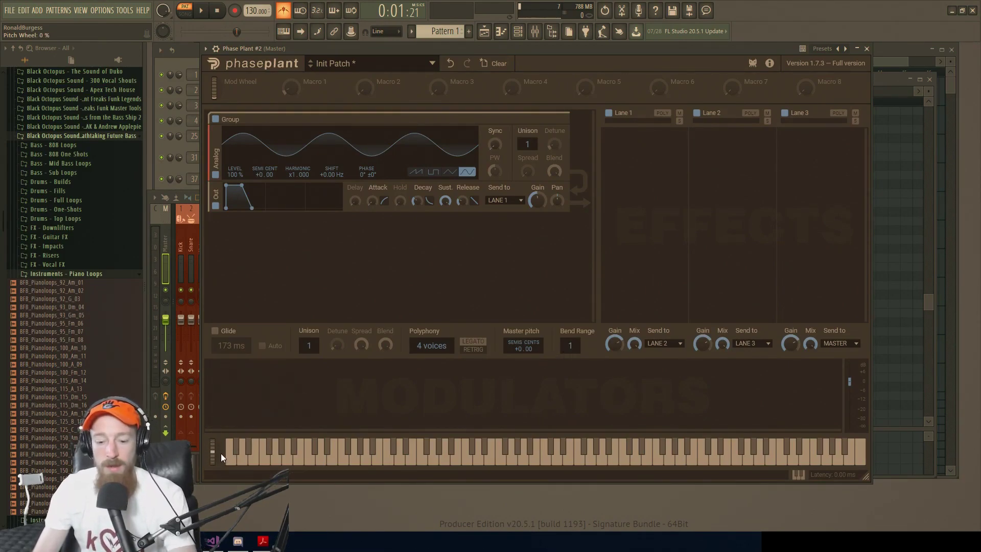
{"action": "left_click_drag", "start_coordinate": [213, 453], "coordinate": [208, 352]}
- Test the pitch wheel with bend ranges of 5 and 48 semitones, and set the bend range to 2
{"action": "left_click_drag", "start_coordinate": [564, 347], "coordinate": [564, 327]}
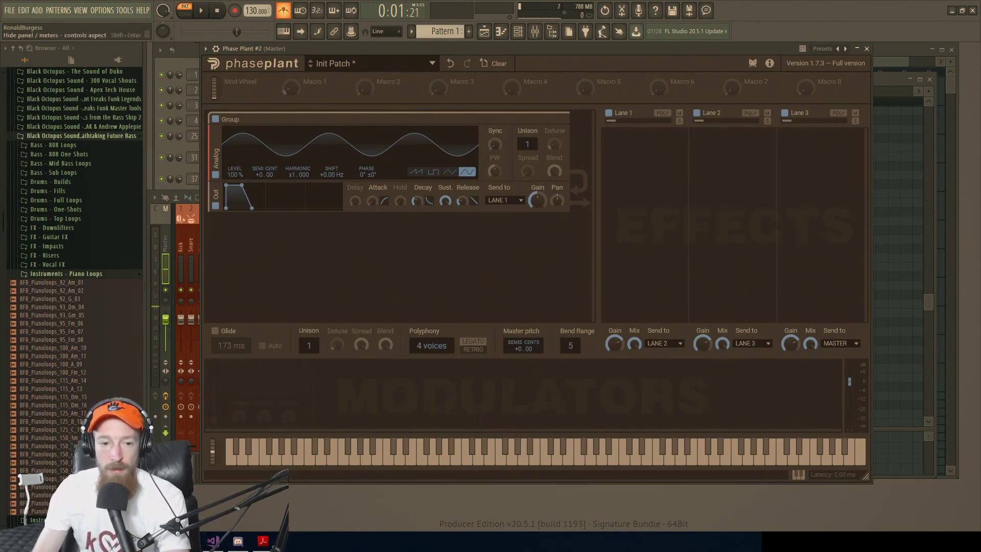
{"action": "left_click_drag", "start_coordinate": [214, 451], "coordinate": [230, 376]}
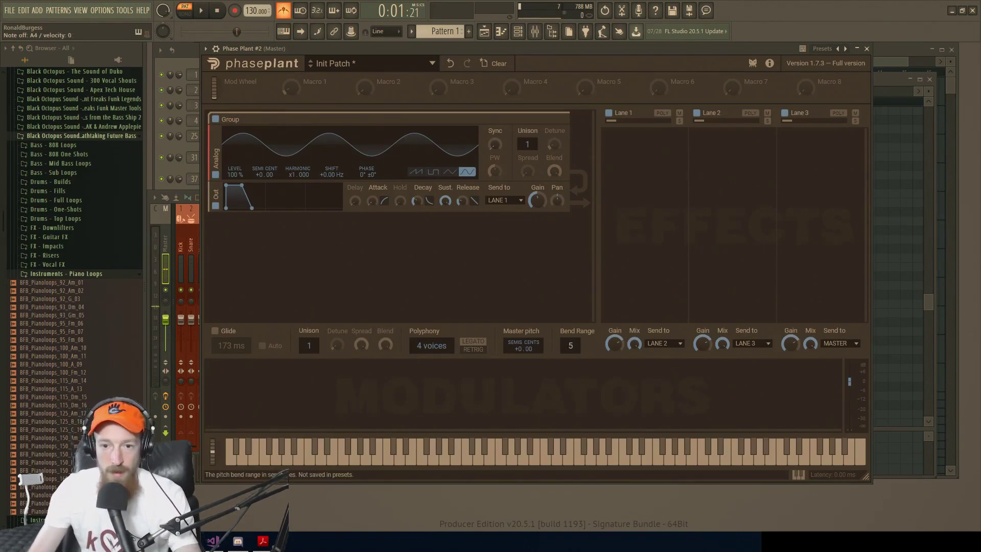
{"action": "left_click_drag", "start_coordinate": [570, 345], "coordinate": [554, 229]}
{"action": "left_click_drag", "start_coordinate": [213, 457], "coordinate": [228, 430]}
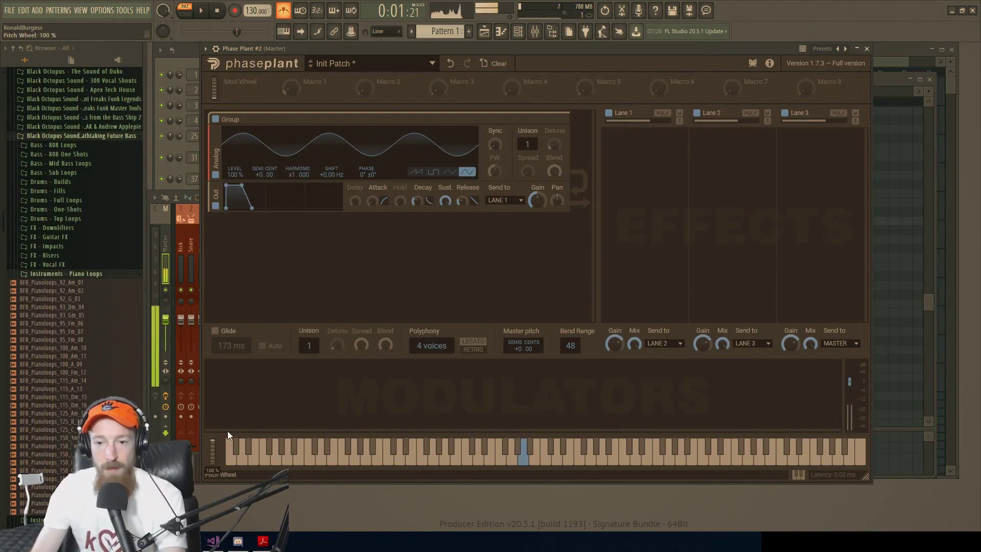
{"action": "double_click", "coordinate": [572, 344]}
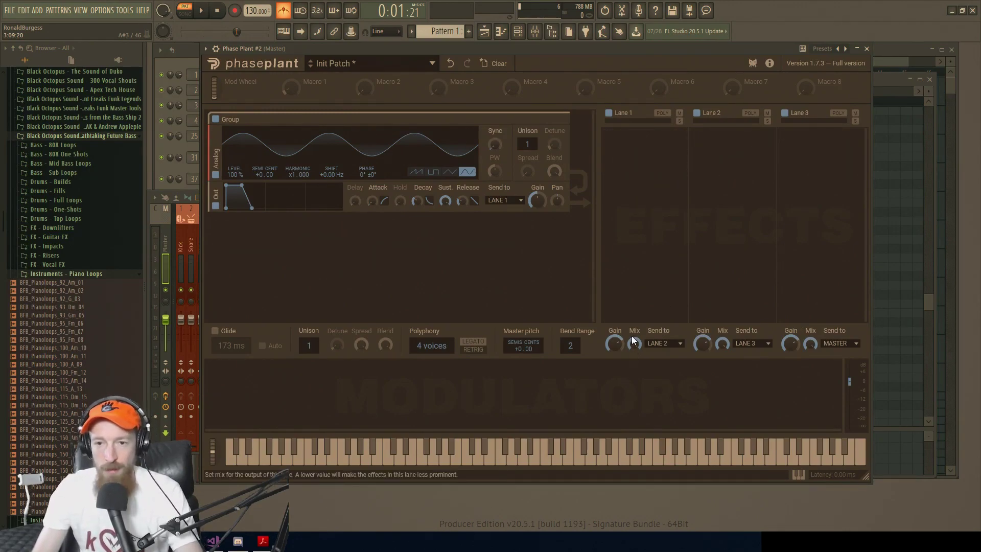
- Lower Lane 1's output gain to -4.96 dB and set its mix to 100%
{"action": "left_click_drag", "start_coordinate": [609, 343], "coordinate": [609, 349]}
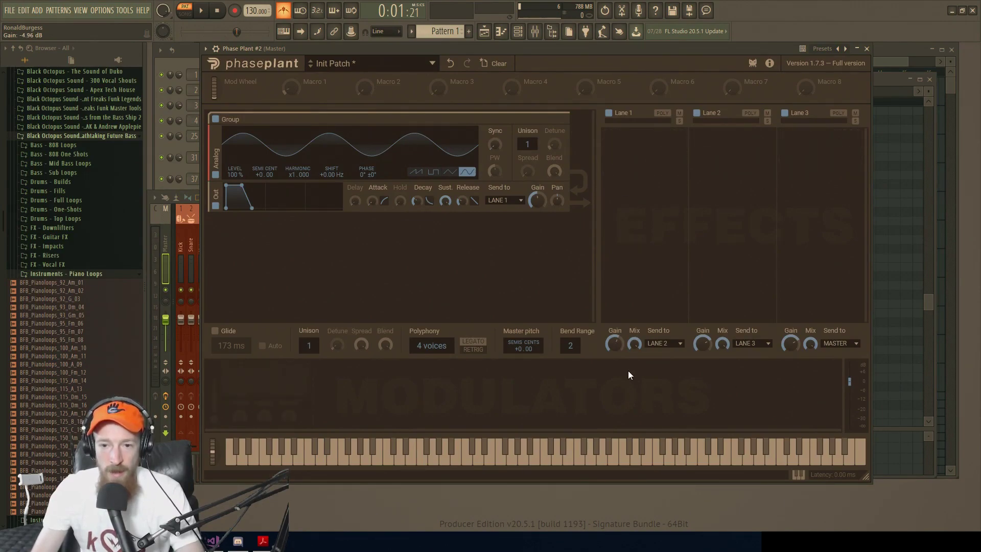
{"action": "mouse_move", "coordinate": [633, 343]}
{"action": "left_mouse_down"}
{"action": "mouse_move", "coordinate": [633, 374]}
{"action": "mouse_move", "coordinate": [634, 334]}
{"action": "mouse_move", "coordinate": [633, 344]}
{"action": "left_mouse_up"}
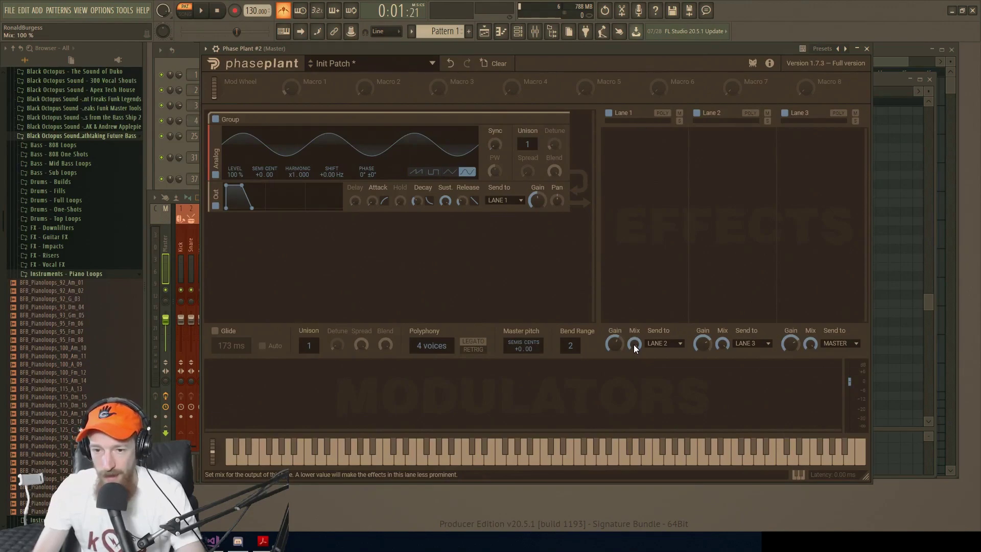
- Try routing Lane 1's output to Lane 3 and back to Lane 2, and set its destination to Master
{"action": "left_click", "coordinate": [663, 343]}
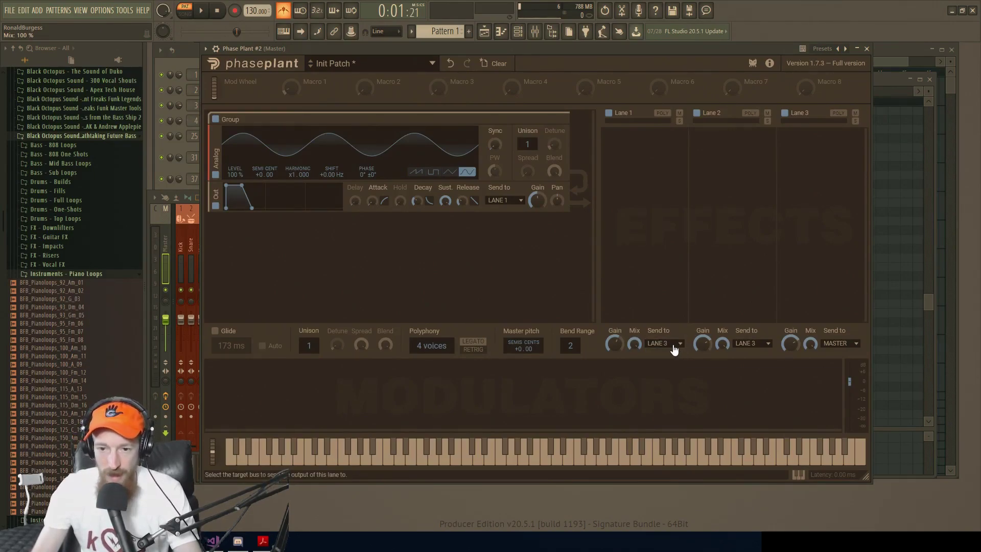
{"action": "left_click", "coordinate": [673, 363]}
{"action": "left_click", "coordinate": [673, 341]}
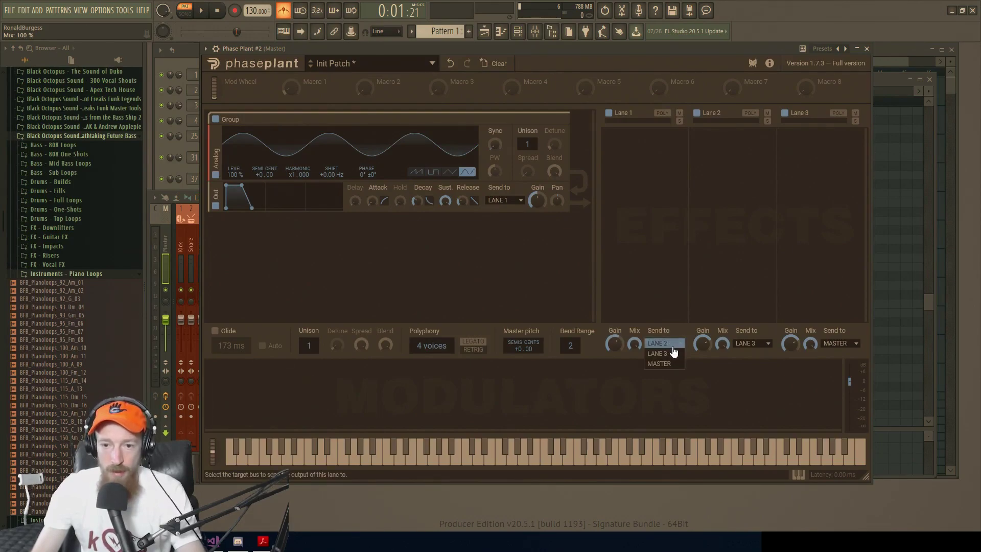
{"action": "left_click", "coordinate": [672, 343]}
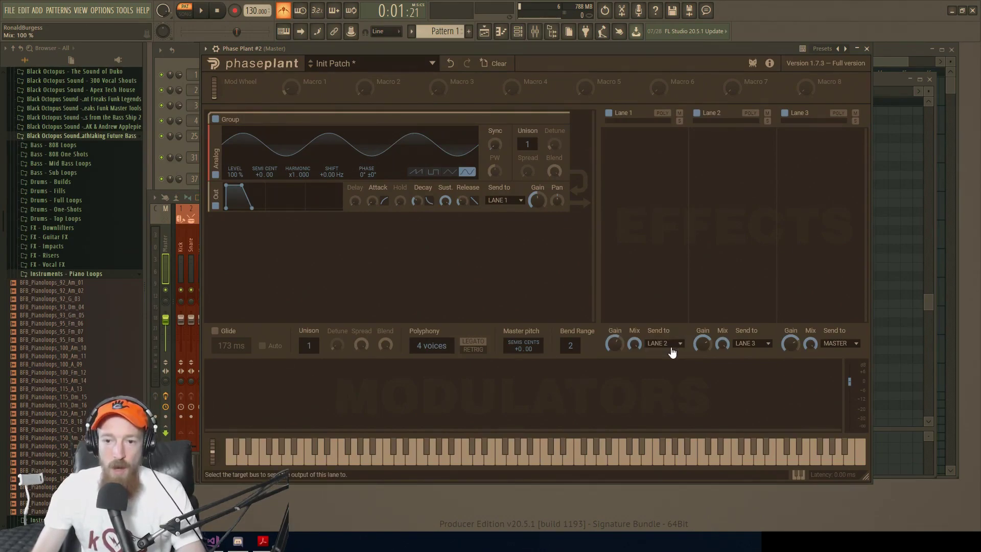
{"action": "left_click", "coordinate": [672, 351]}
{"action": "left_click", "coordinate": [671, 364]}
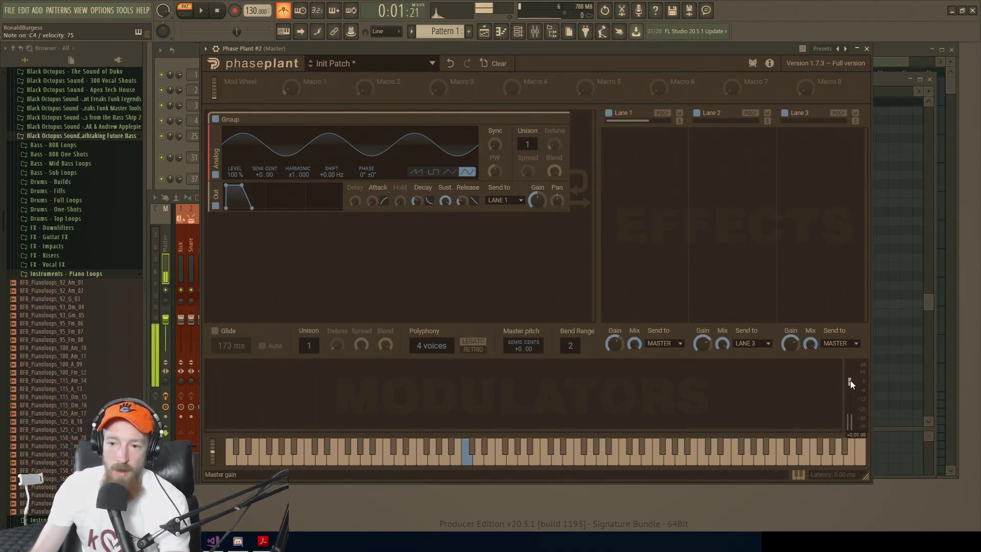
- Lower the master gain to -Inf dB and reset it to +0.00 dB
{"action": "left_click_drag", "start_coordinate": [850, 380], "coordinate": [845, 455]}
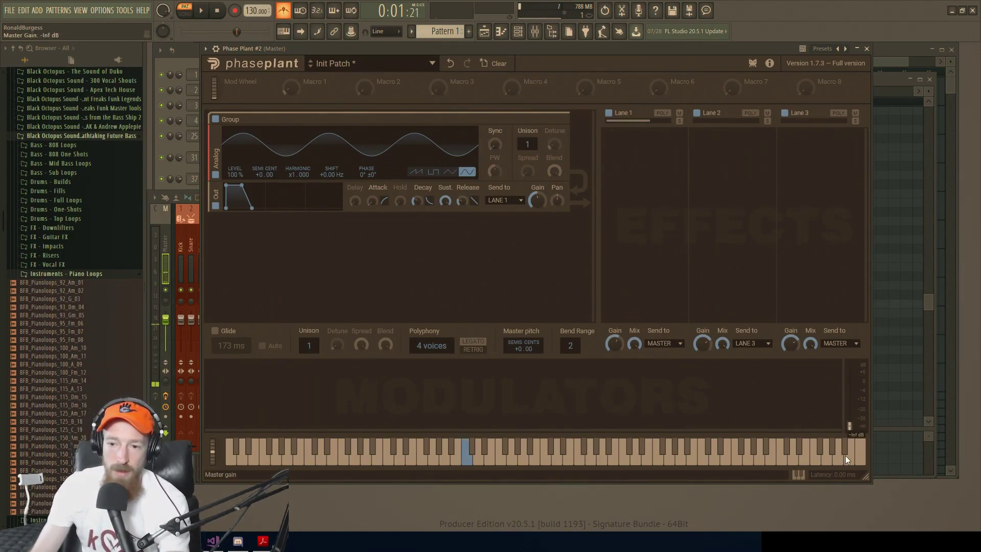
{"action": "double_click", "coordinate": [850, 423]}
- Examine the output destinations offered for Lane 2 and Lane 3, leaving Lane 2 routed to Lane 3
{"action": "left_click", "coordinate": [758, 344]}
{"action": "left_click", "coordinate": [756, 342]}
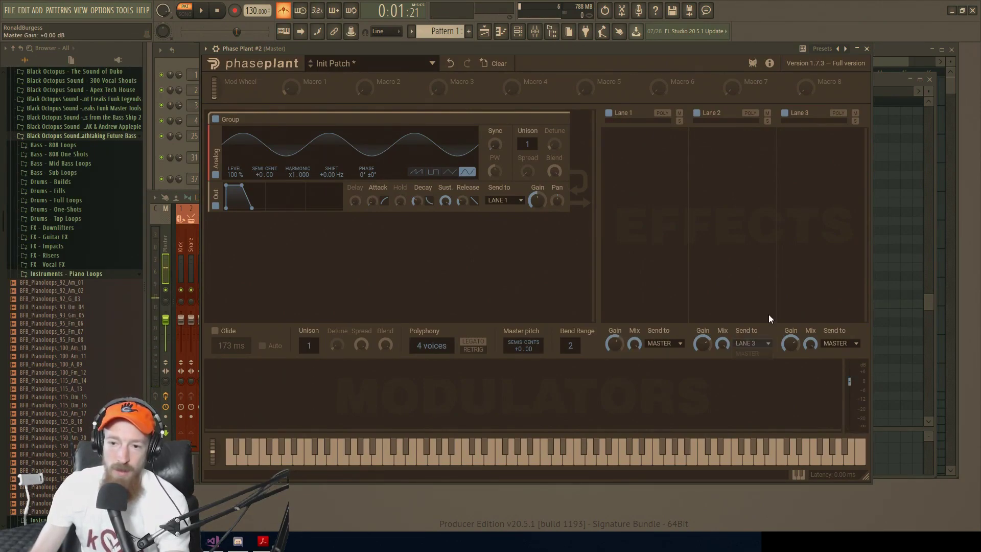
{"action": "left_click", "coordinate": [758, 344]}
{"action": "left_click", "coordinate": [839, 342]}
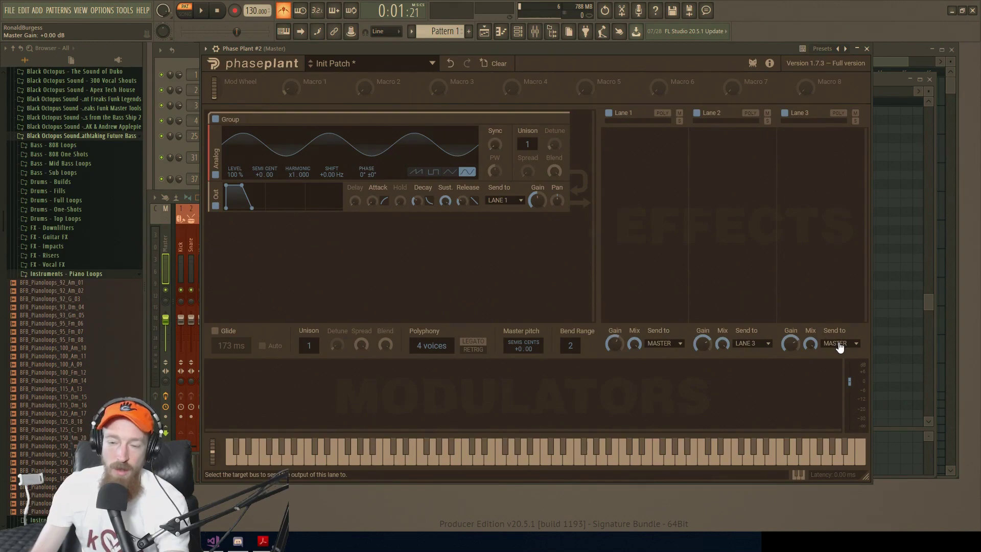